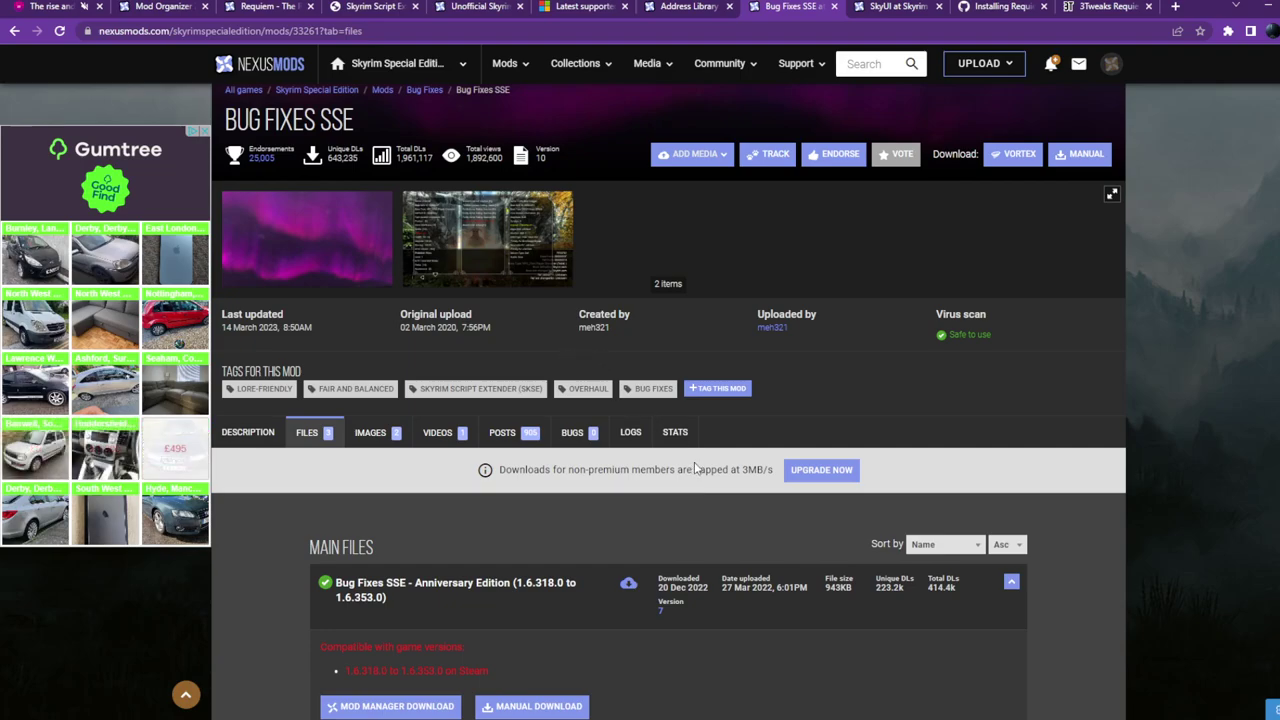
Step: Compare the Bug Fixes SSE main file versions, then switch to the SkyUI browser tab
drag(356, 120, 224, 120)
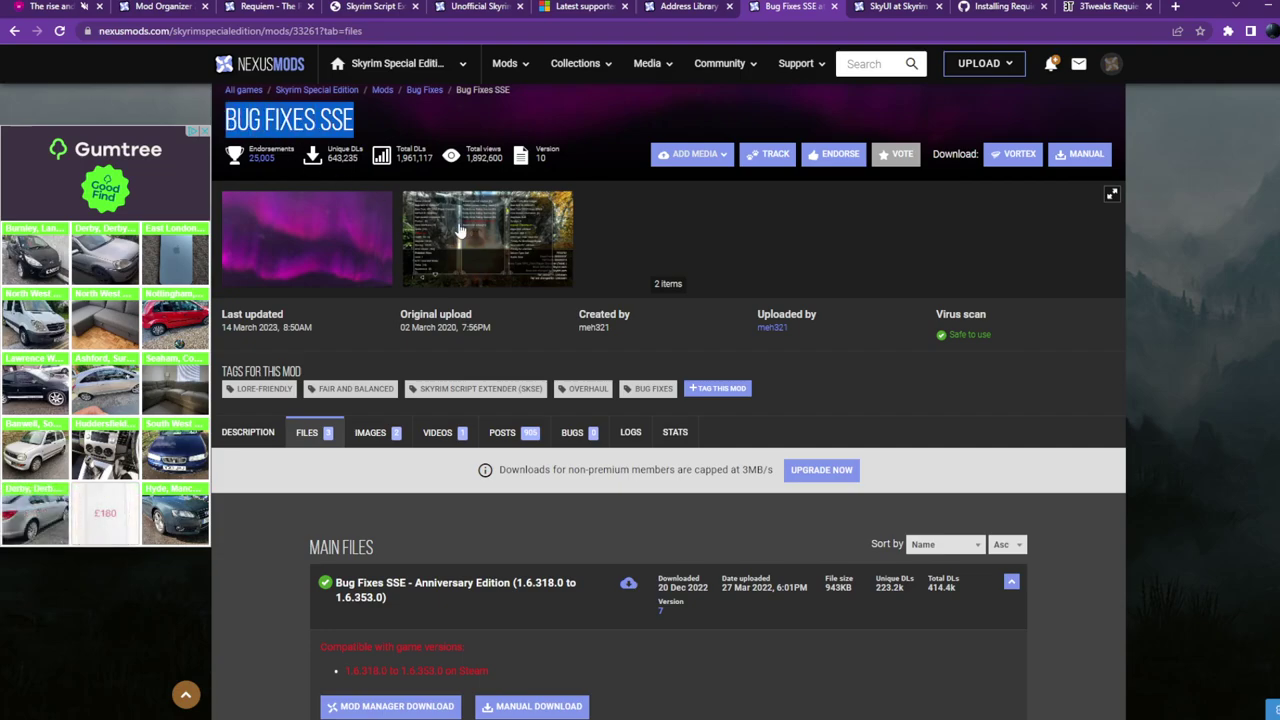
scroll(1080, 625, down, 4)
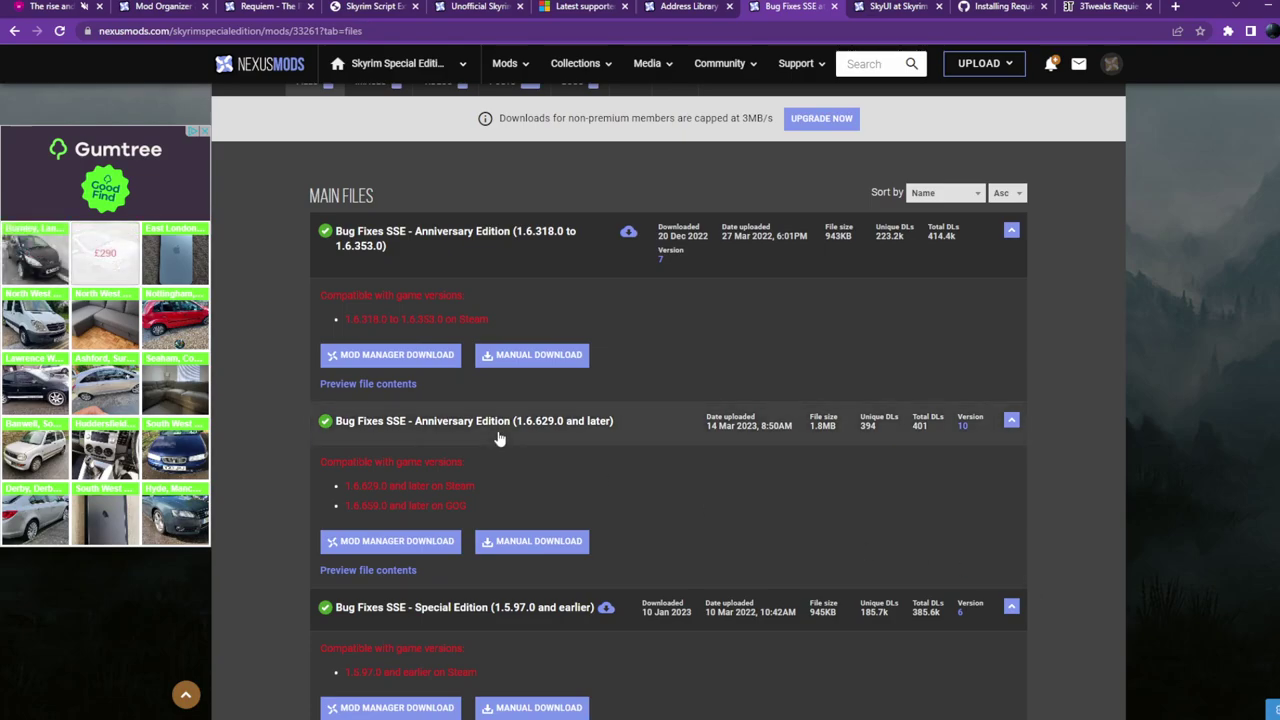
scroll(638, 507, down, 1)
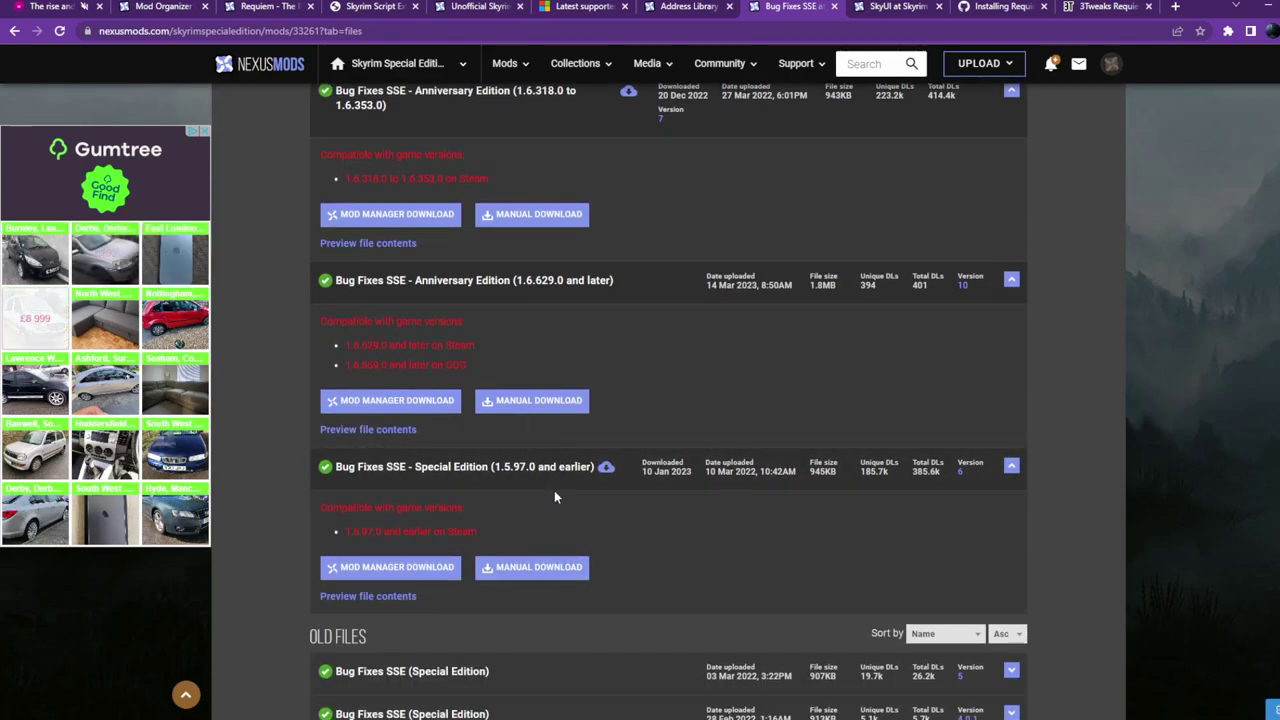
scroll(568, 514, up, 3)
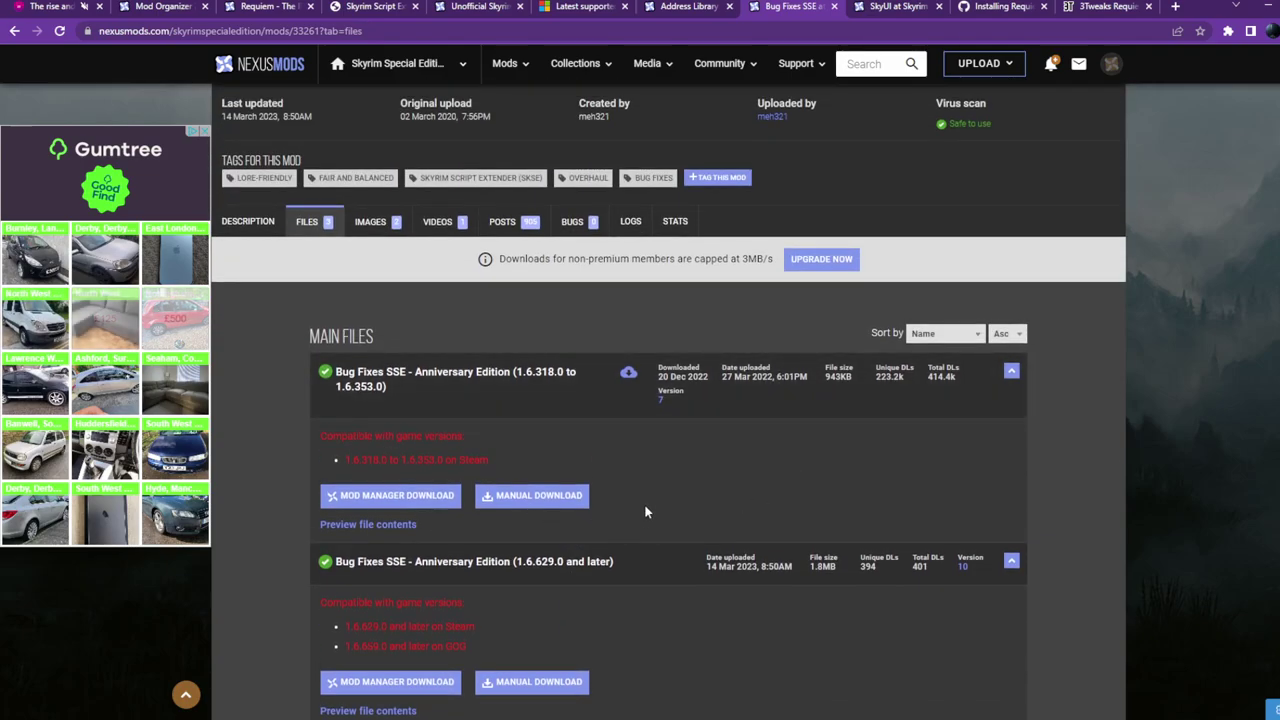
scroll(629, 510, down, 3)
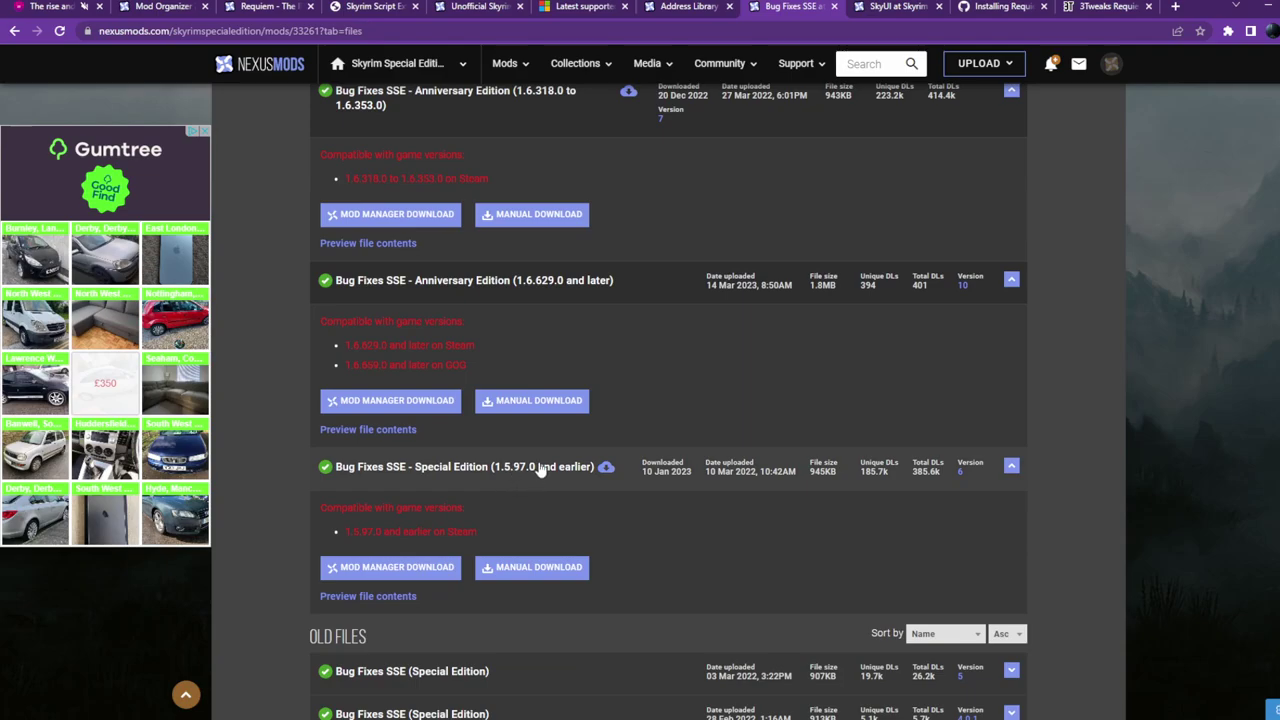
scroll(674, 457, up, 3)
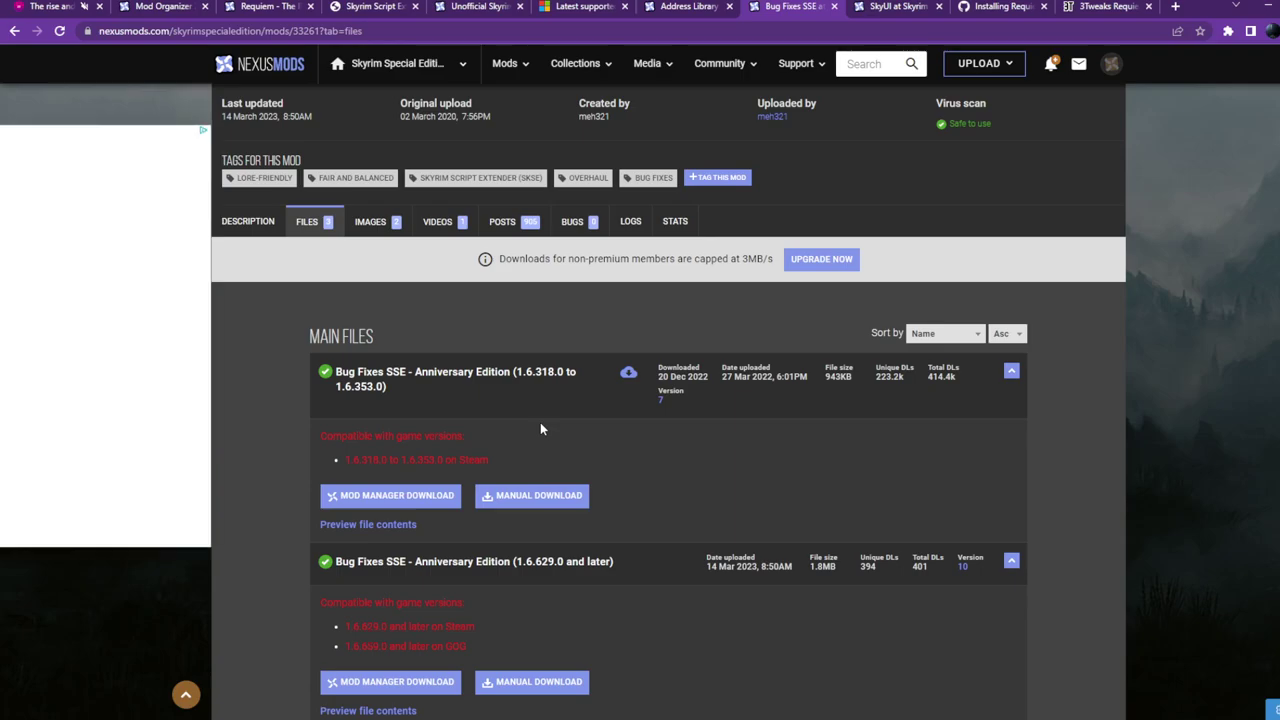
scroll(540, 428, up, 3)
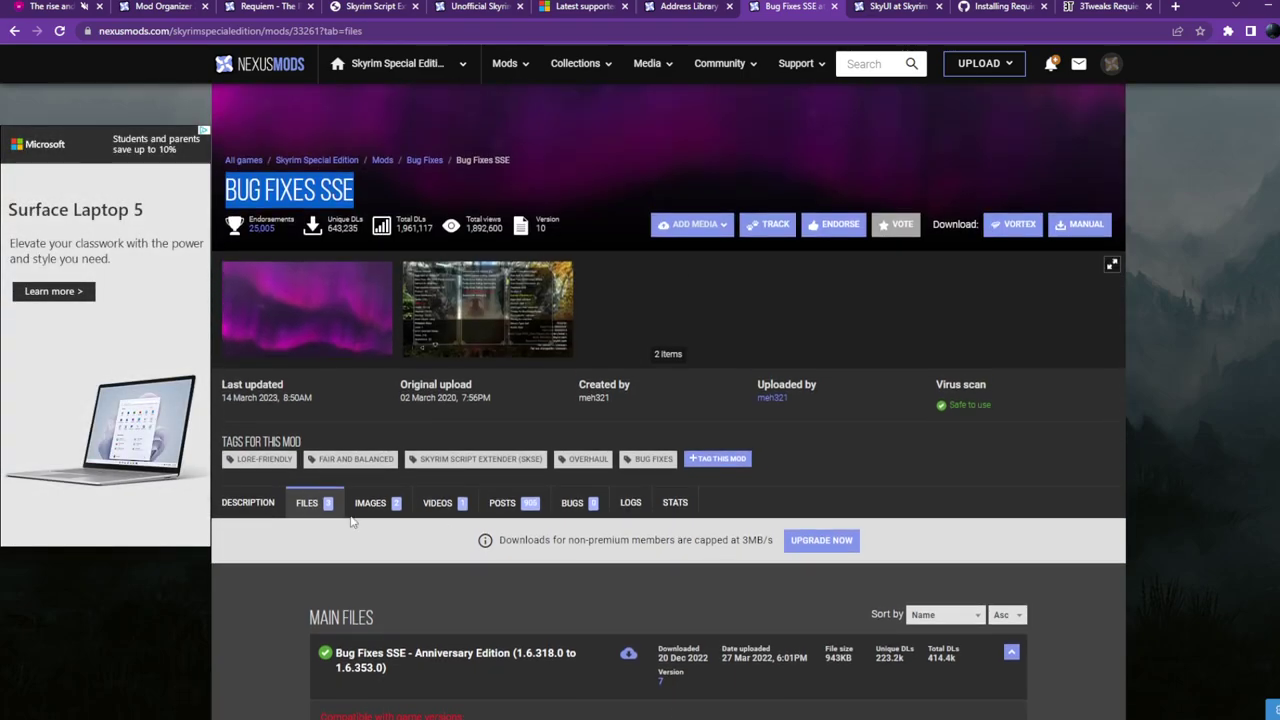
scroll(716, 492, down, 1)
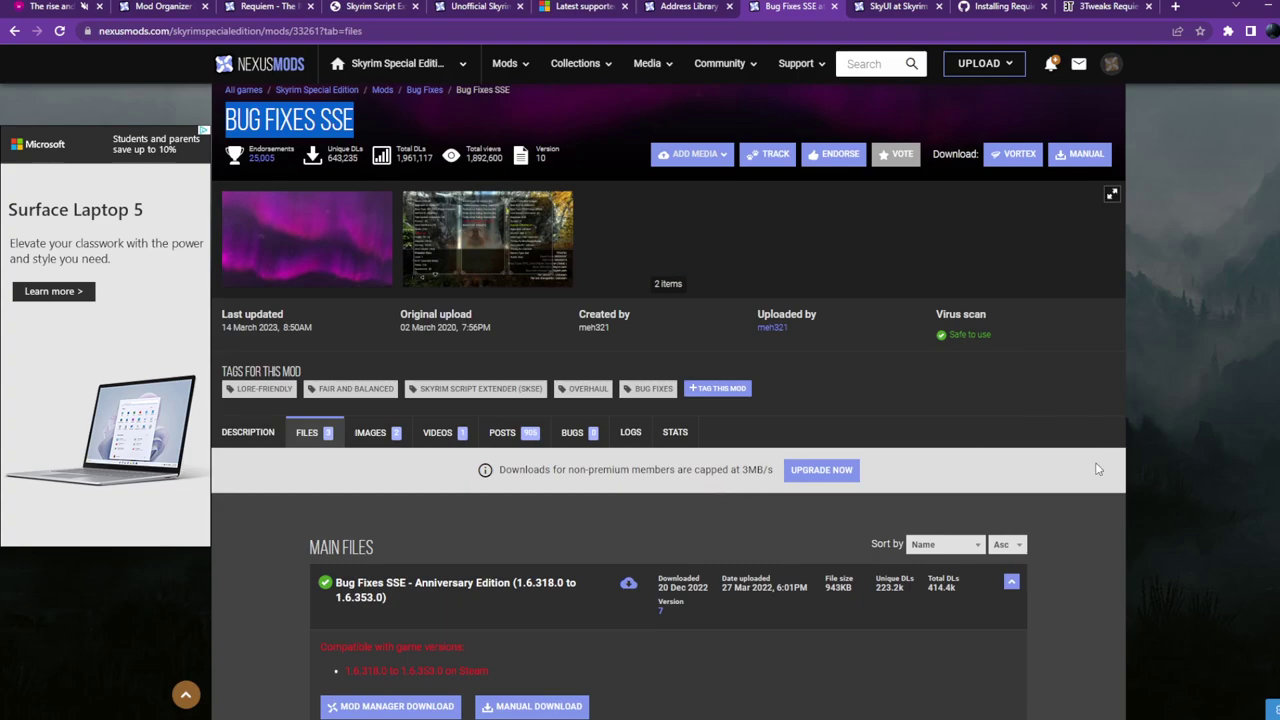
scroll(1117, 510, down, 2)
scroll(1117, 510, down, 1)
scroll(1112, 499, up, 4)
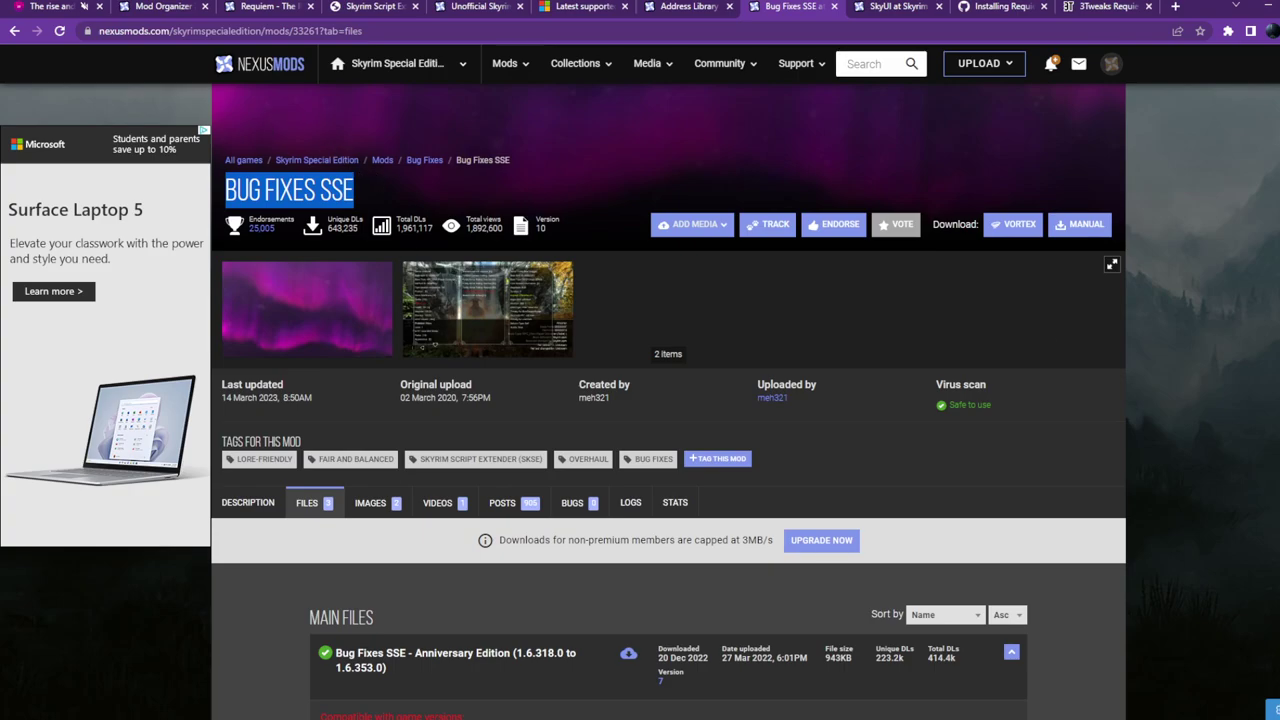
key(ctrl+Tab)
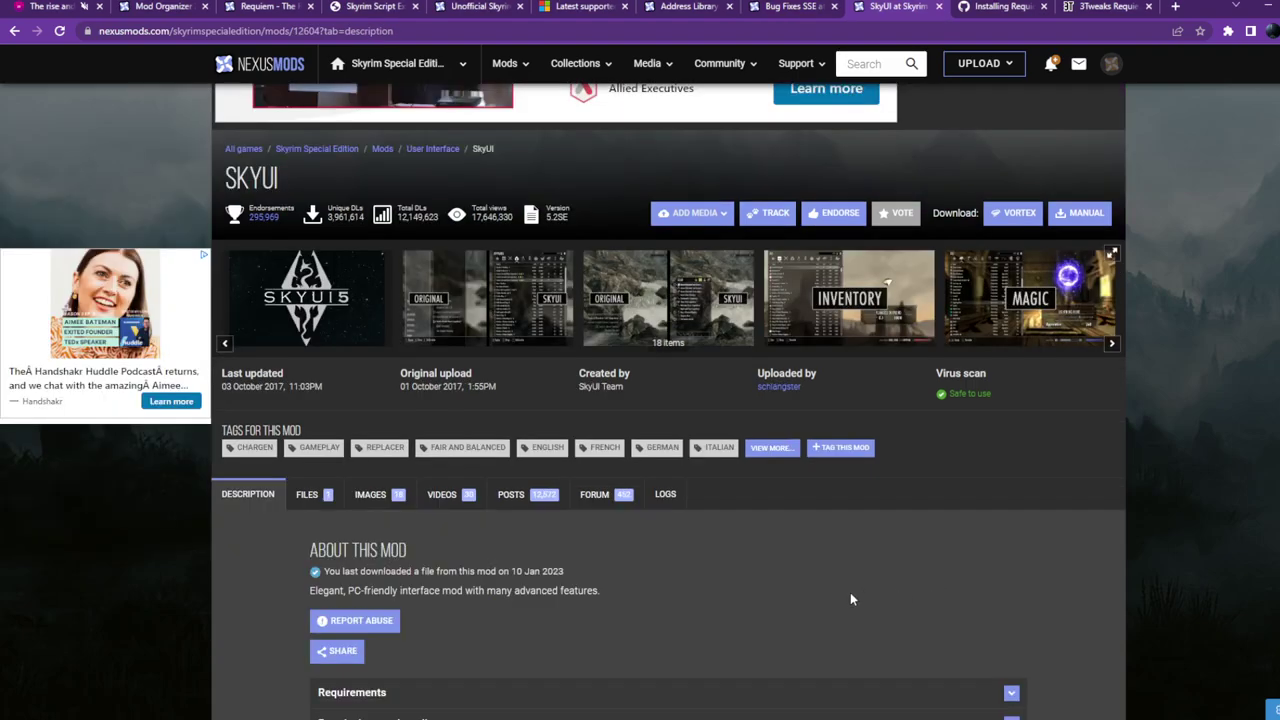
Step: Review the SkyUI 5.2SE description's Requirements, Permissions and credits, and Translations sections
scroll(840, 602, up, 1)
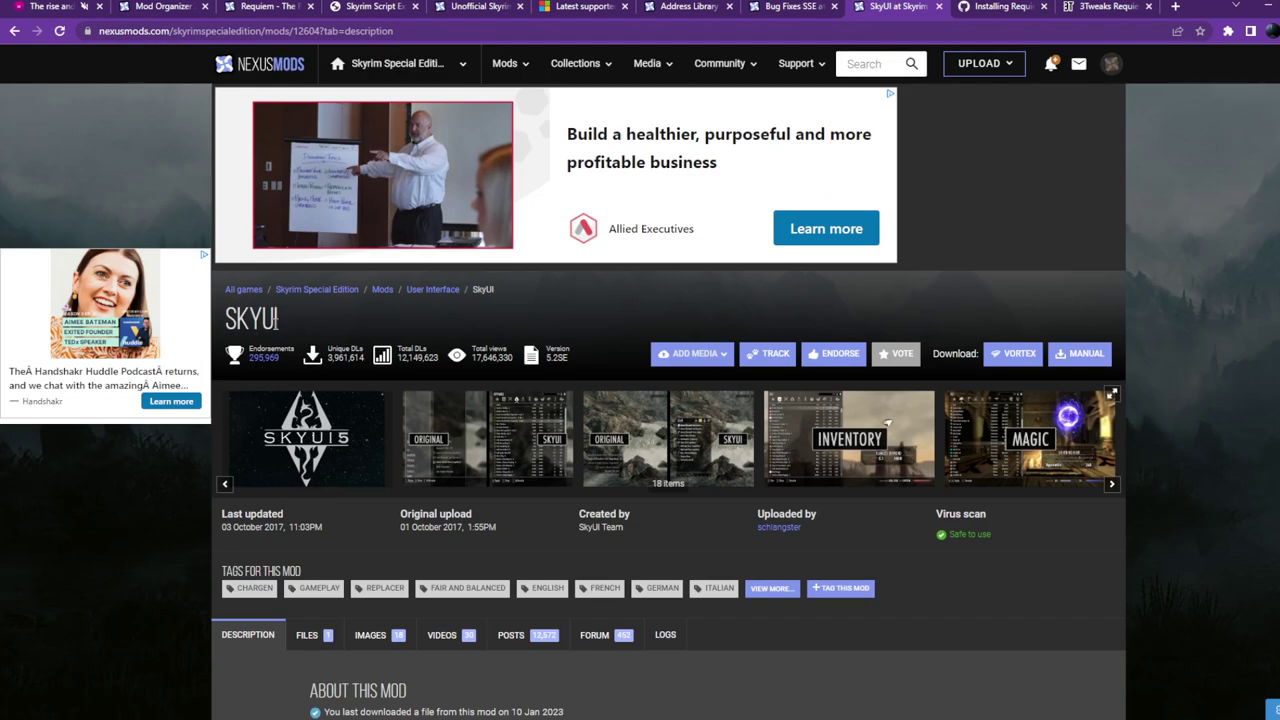
scroll(690, 560, down, 1)
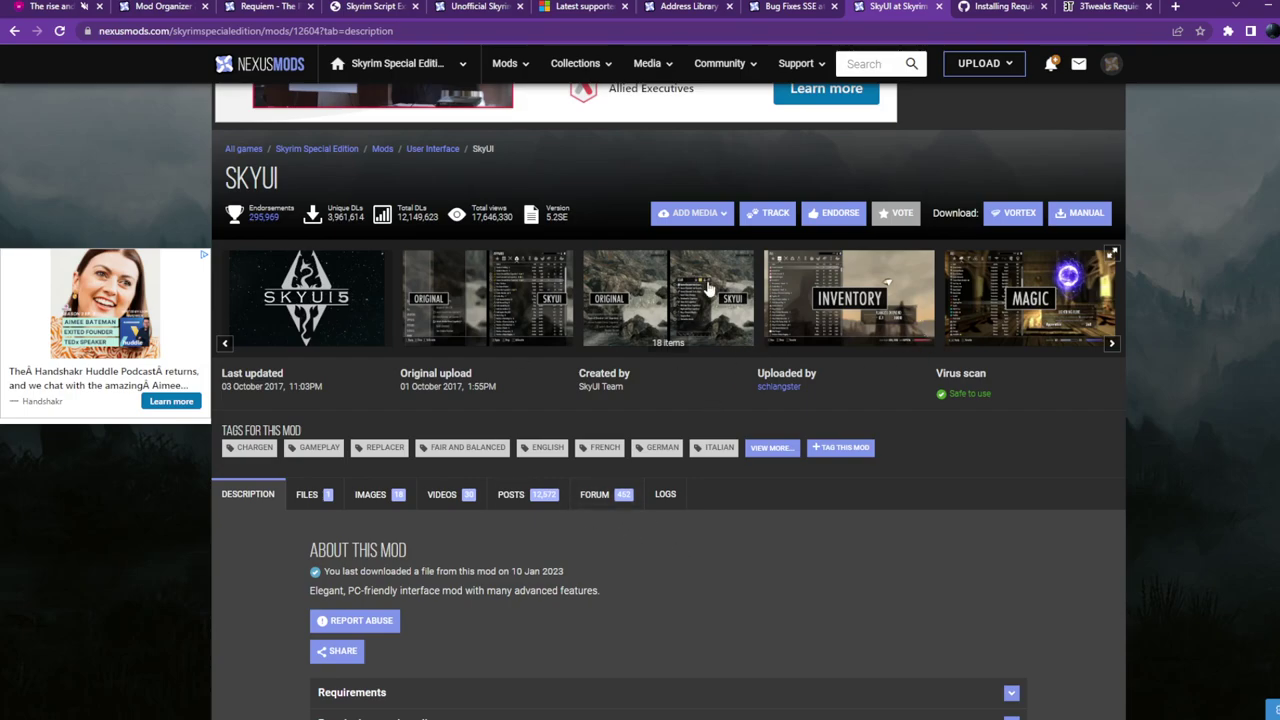
scroll(795, 518, down, 2)
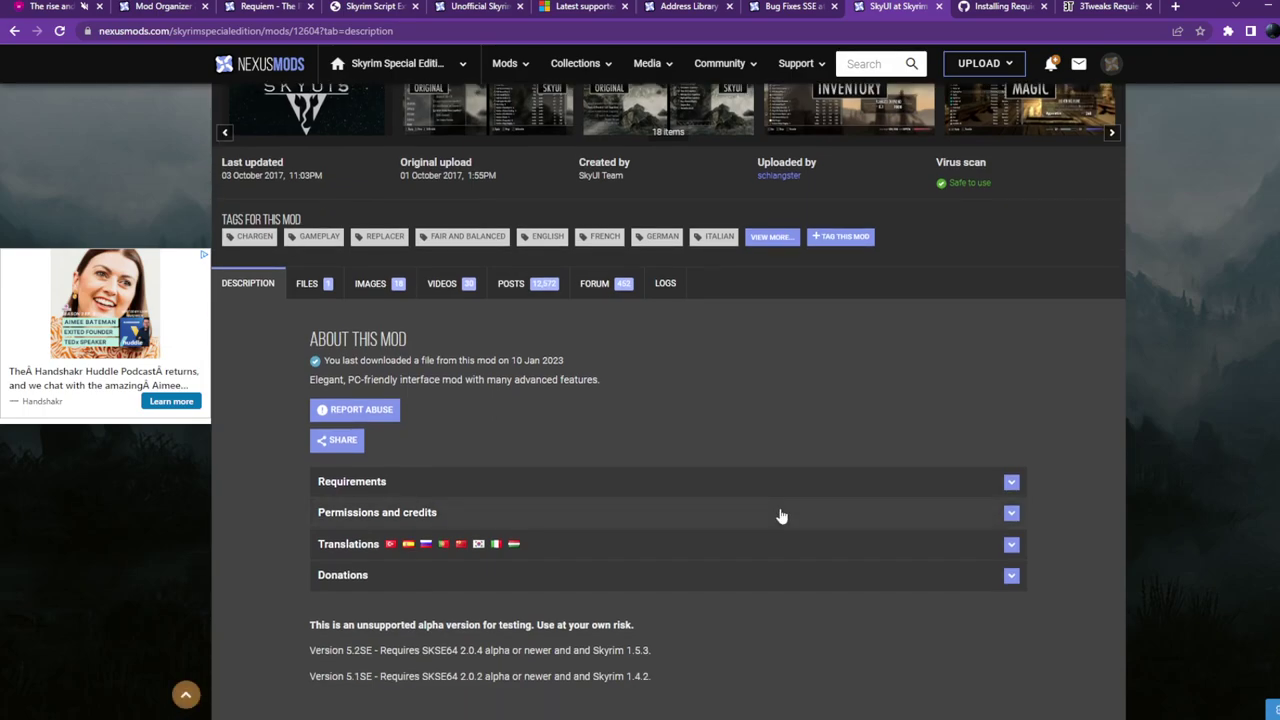
scroll(676, 404, up, 1)
scroll(676, 404, up, 1)
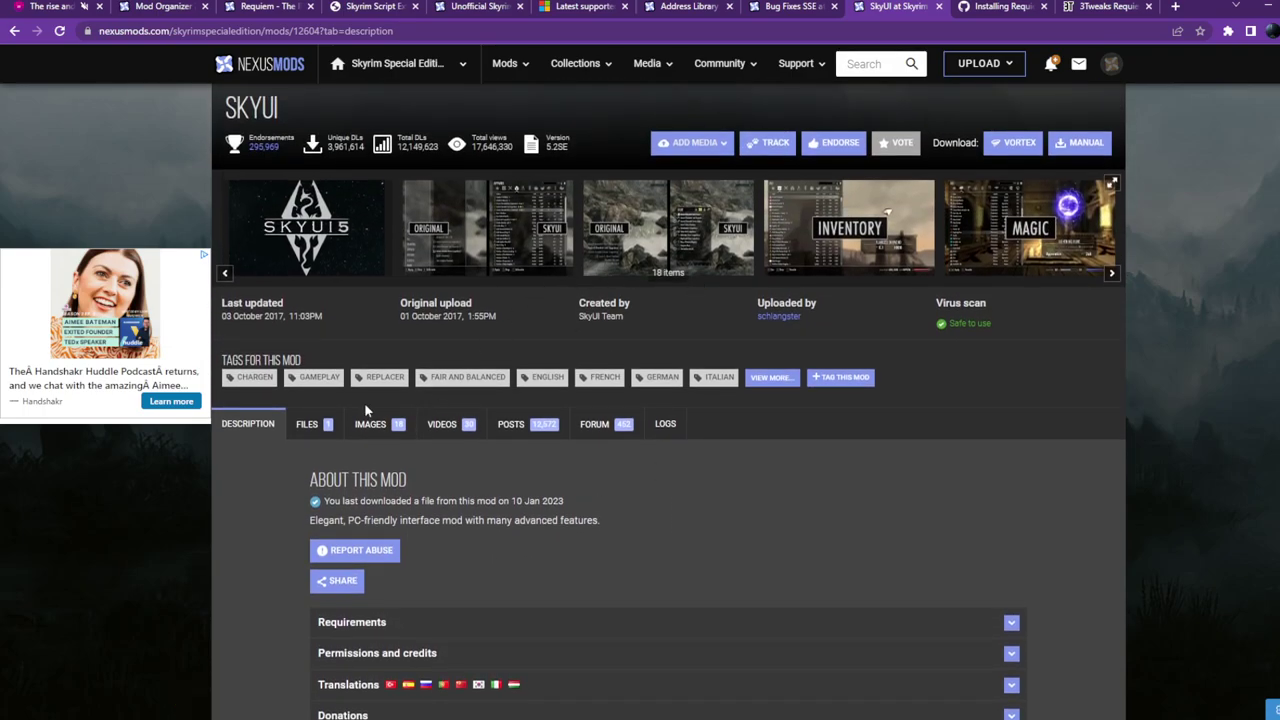
Step: Show the SkyUI Files list and review the SkyUI_5_2_SE main and old files
click(298, 435)
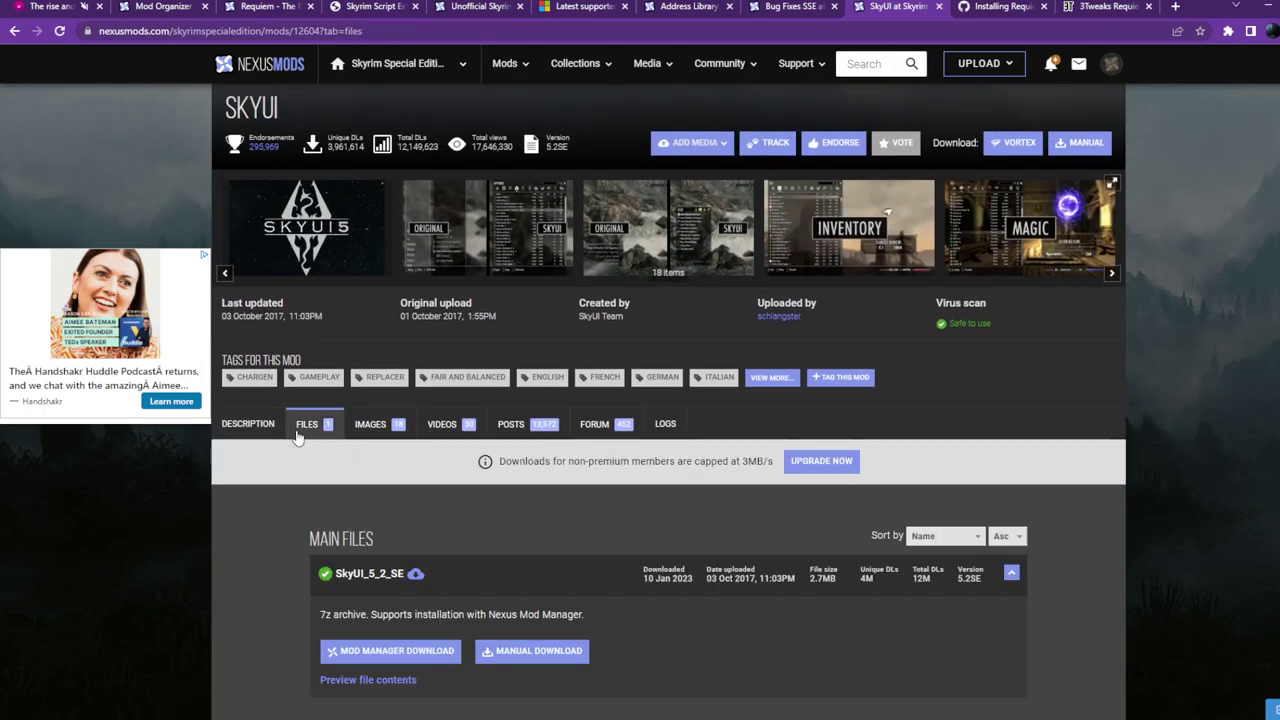
scroll(665, 427, down, 1)
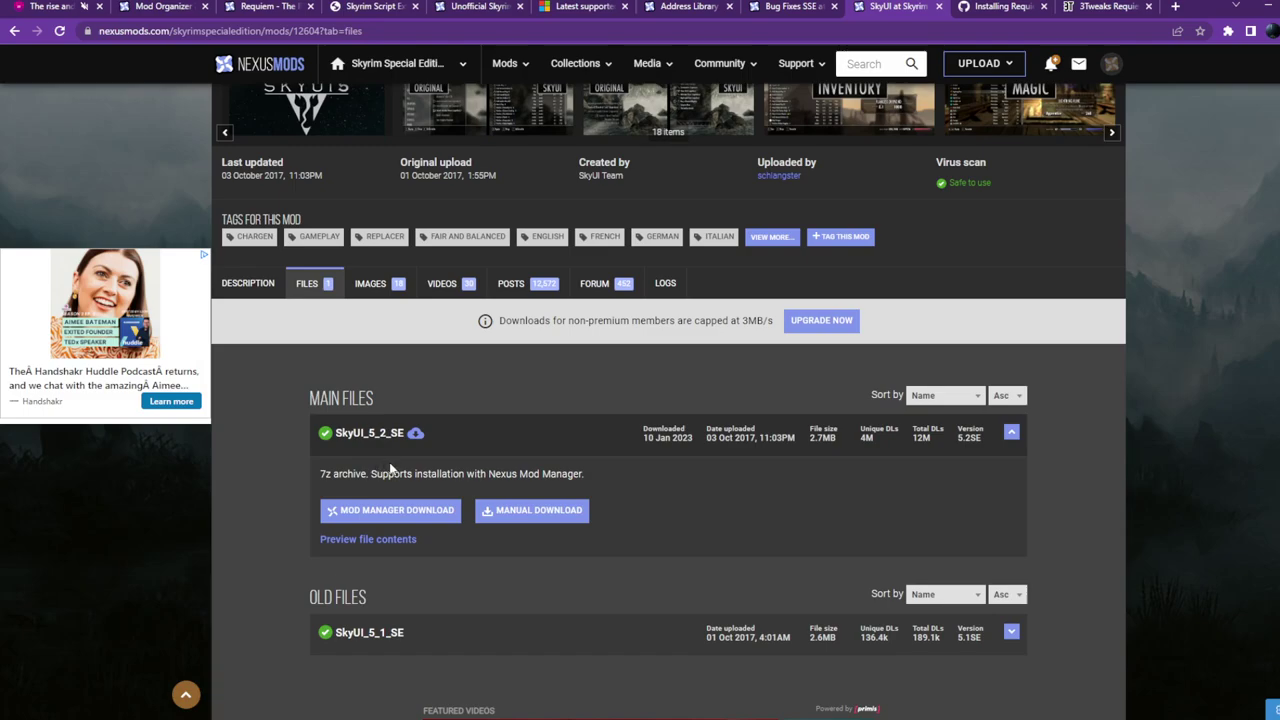
scroll(391, 468, up, 2)
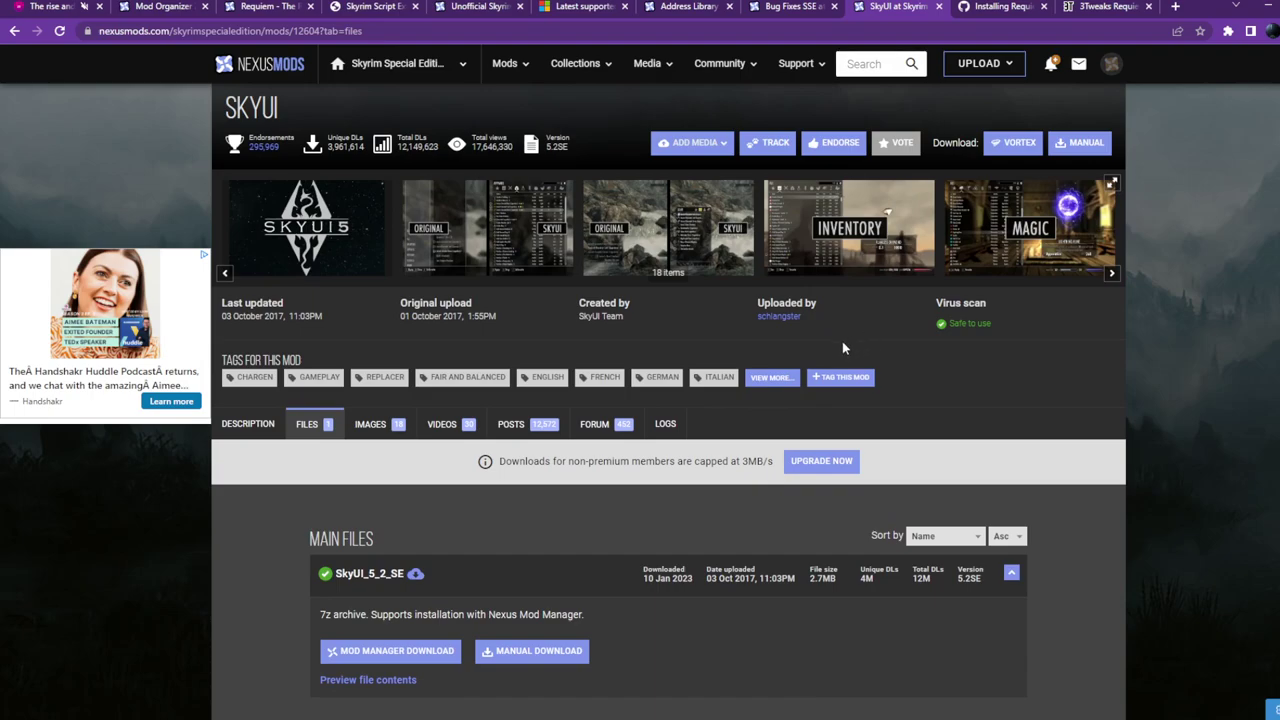
scroll(671, 487, down, 1)
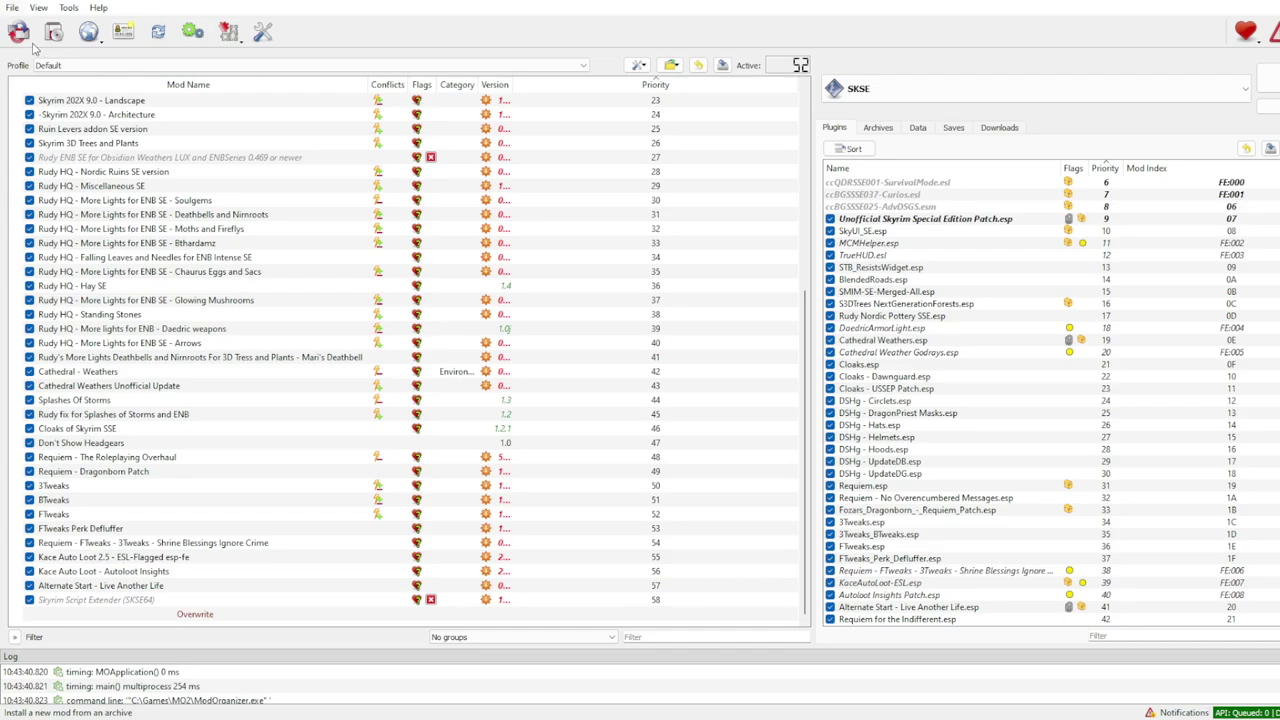
Step: Select Requiem - The Roleplaying Overhaul to reveal its plugins and conflicts with 3Tweaks and FTweaks
click(293, 318)
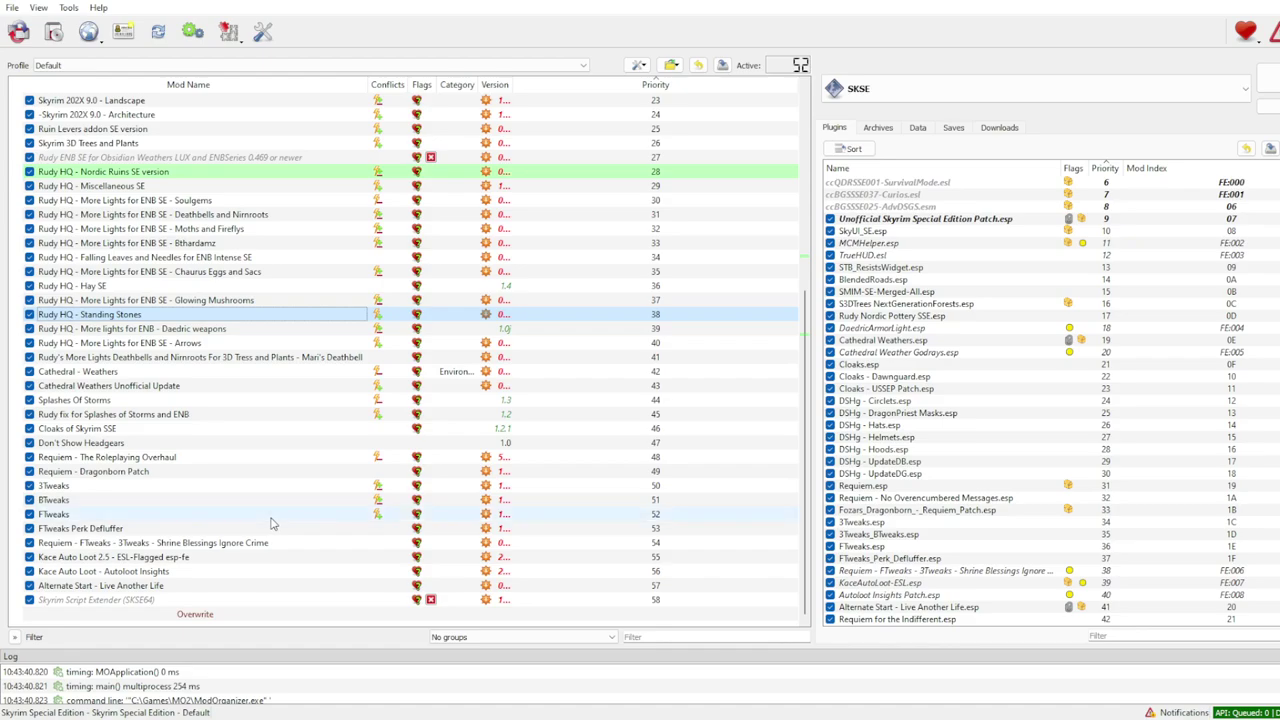
scroll(270, 523, up, 1)
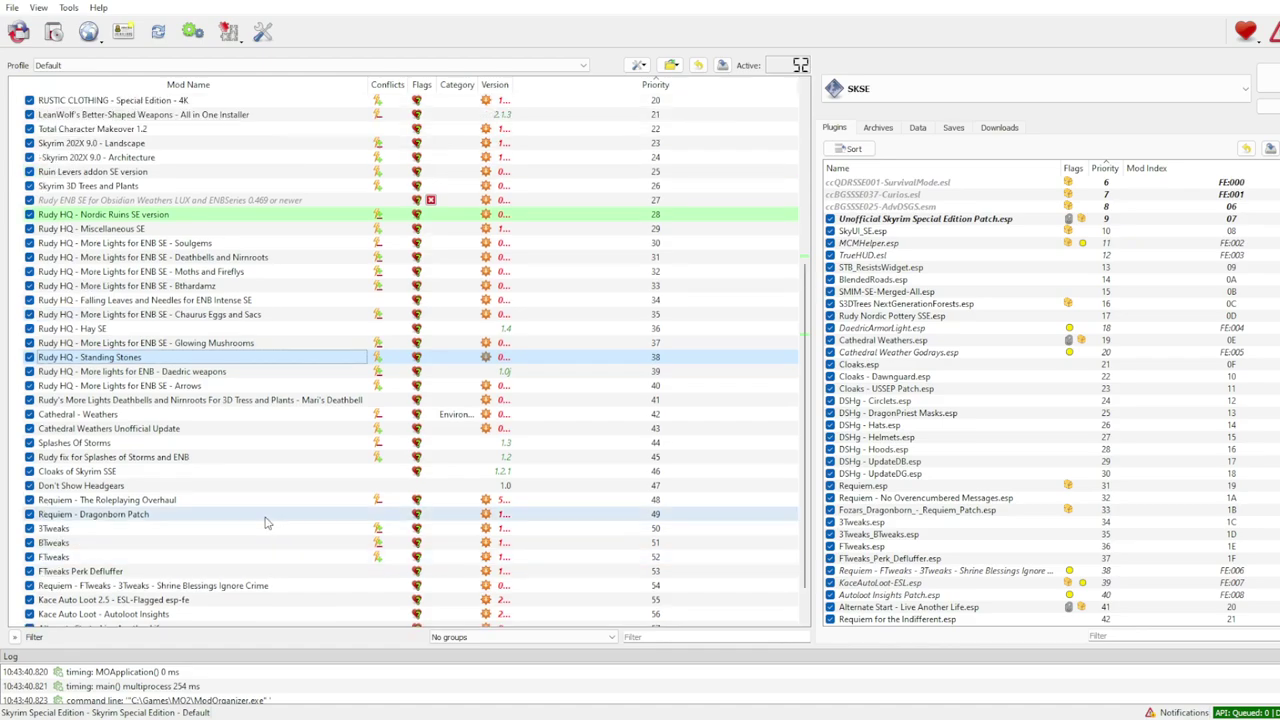
scroll(258, 390, up, 1)
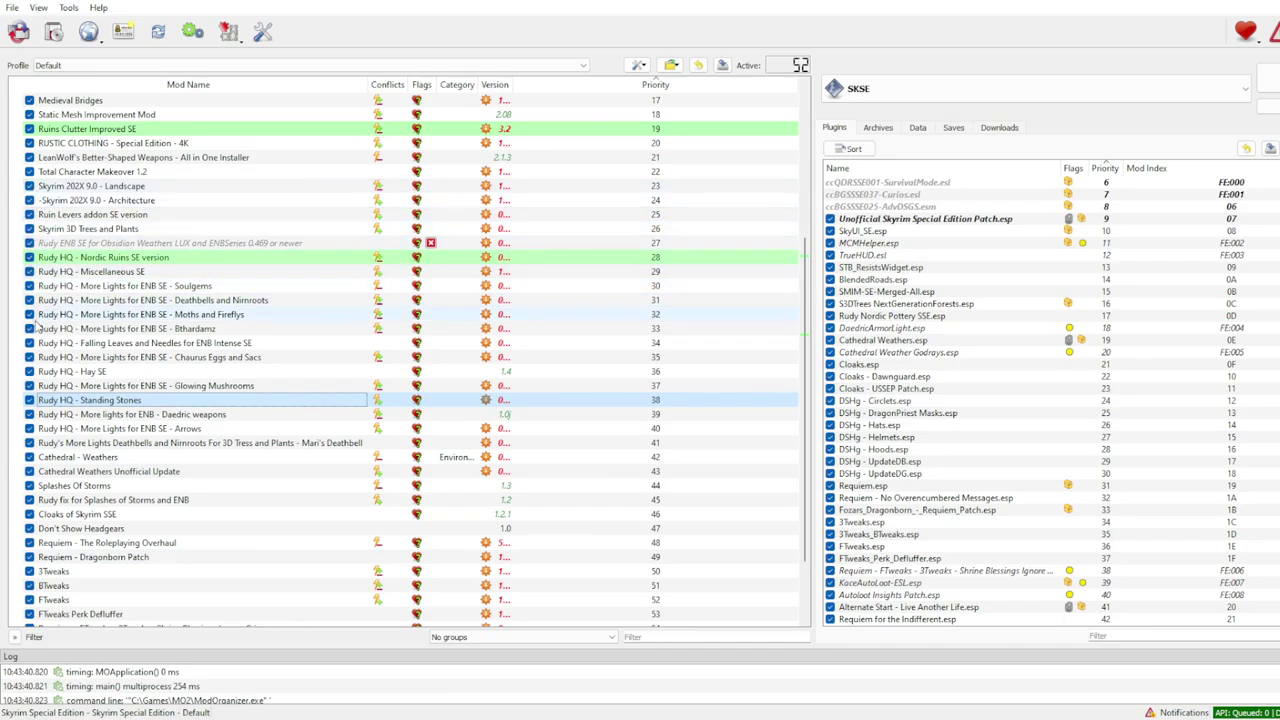
scroll(207, 521, down, 2)
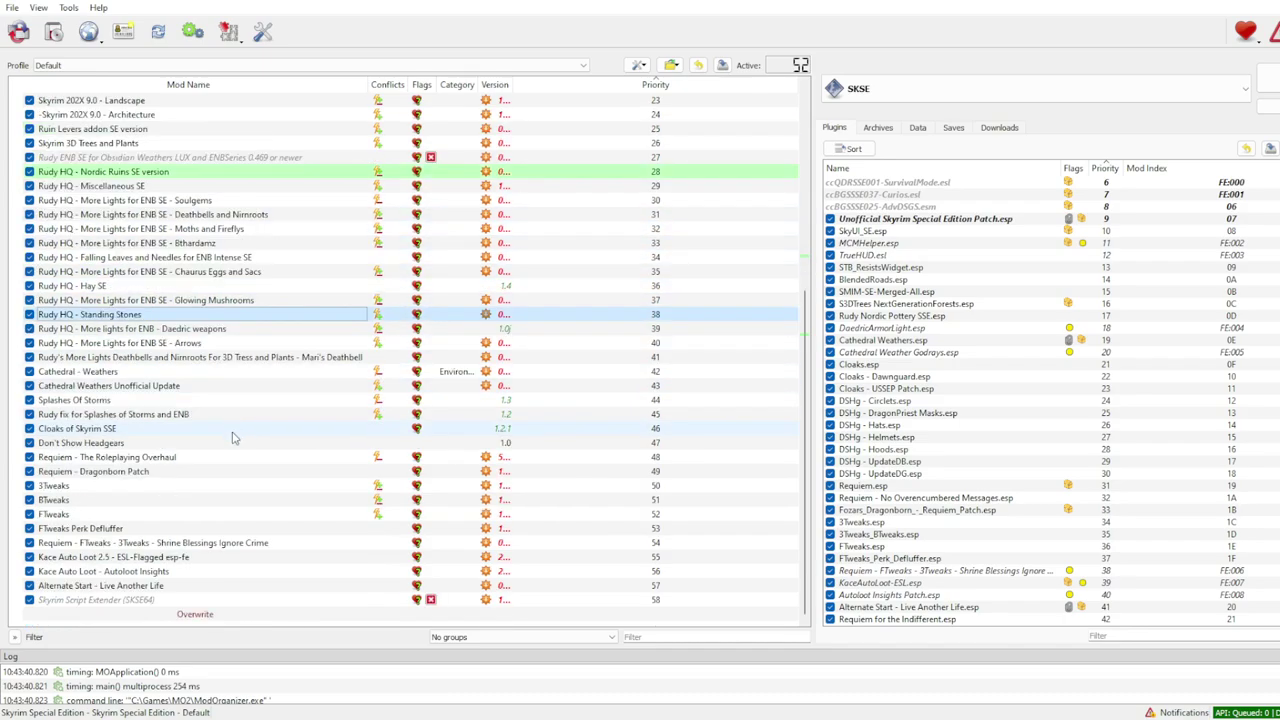
click(175, 463)
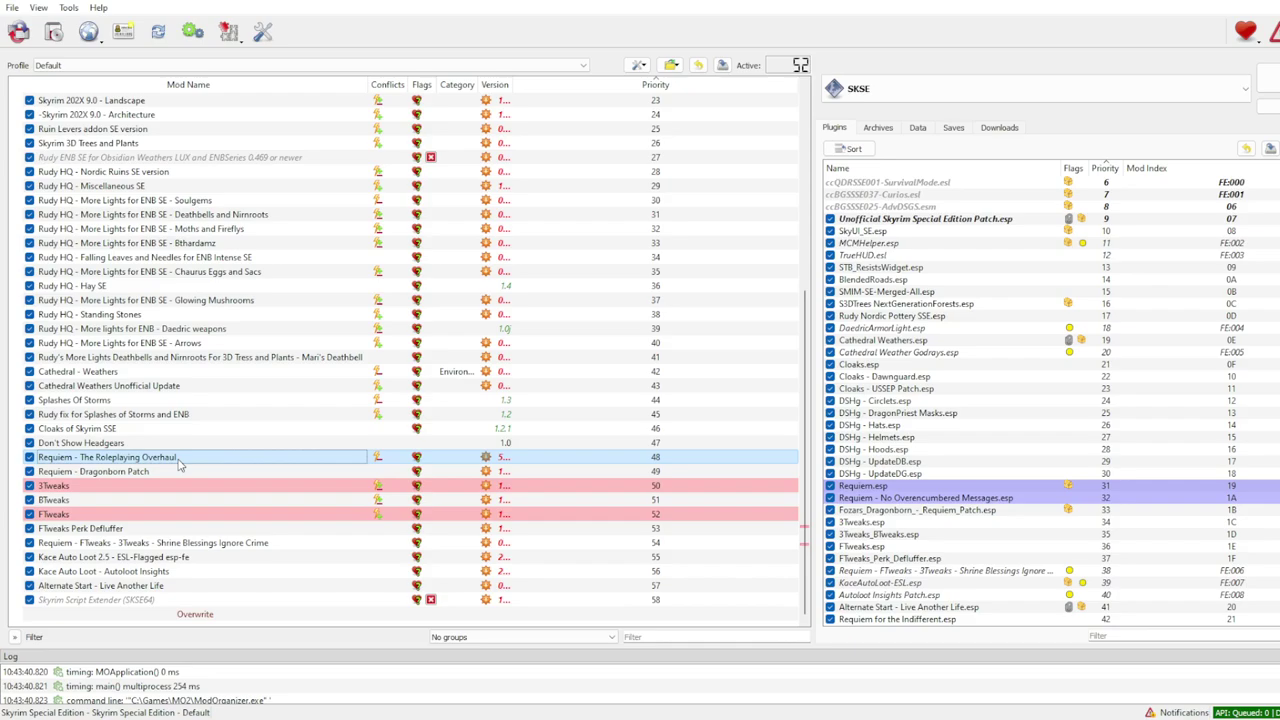
scroll(180, 463, up, 7)
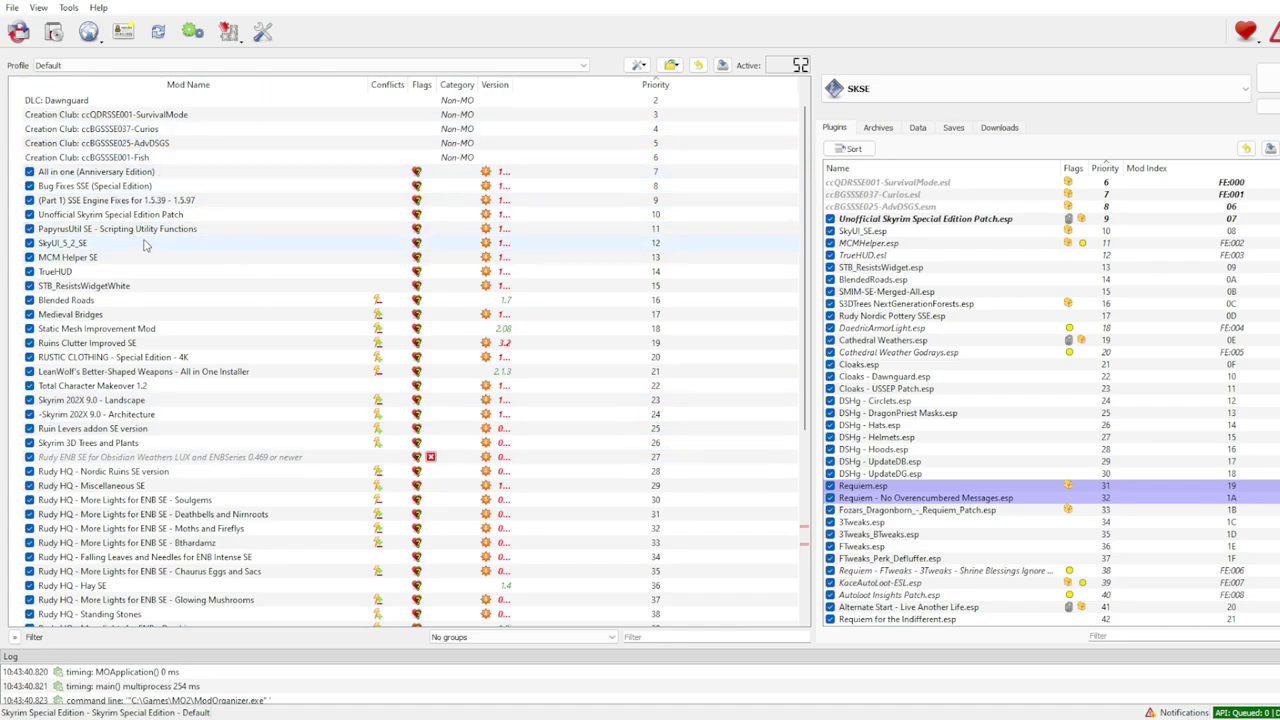
Step: Locate the mods providing SkyUI_SE.esp, the Unofficial Patch plugin and Fozars_Dragonborn_-_Requiem_Patch.esp
click(896, 235)
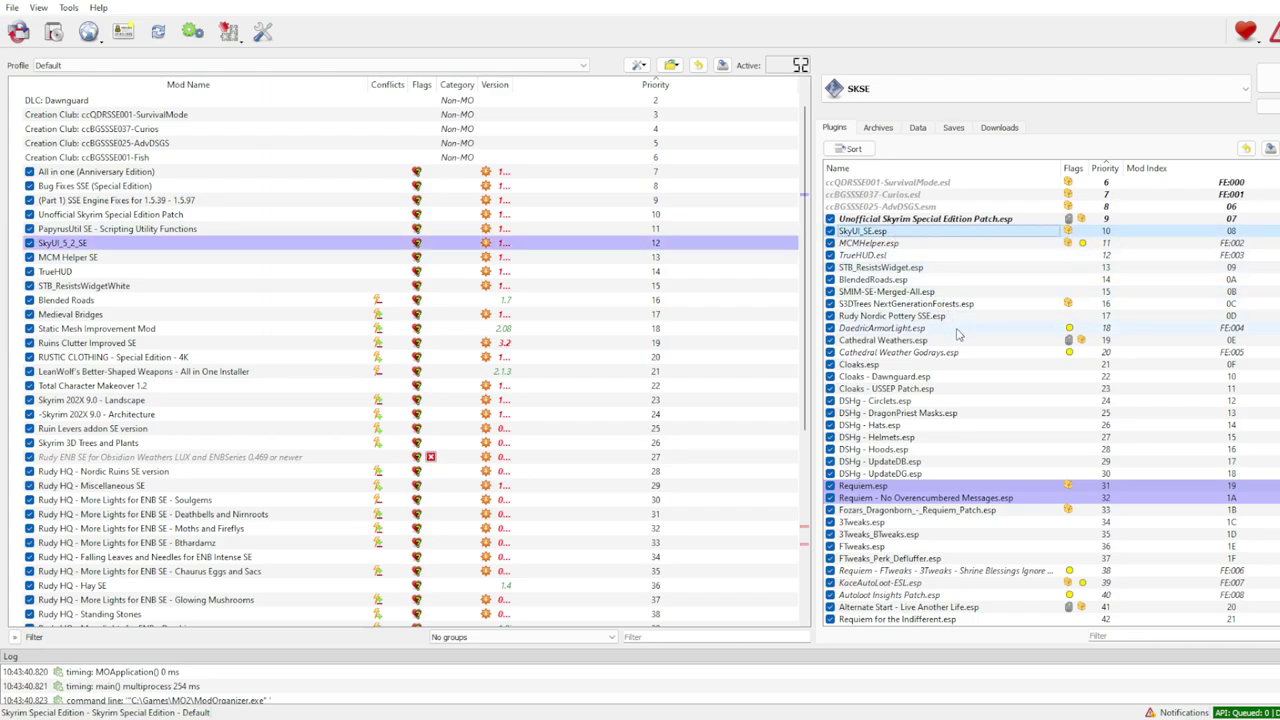
click(950, 219)
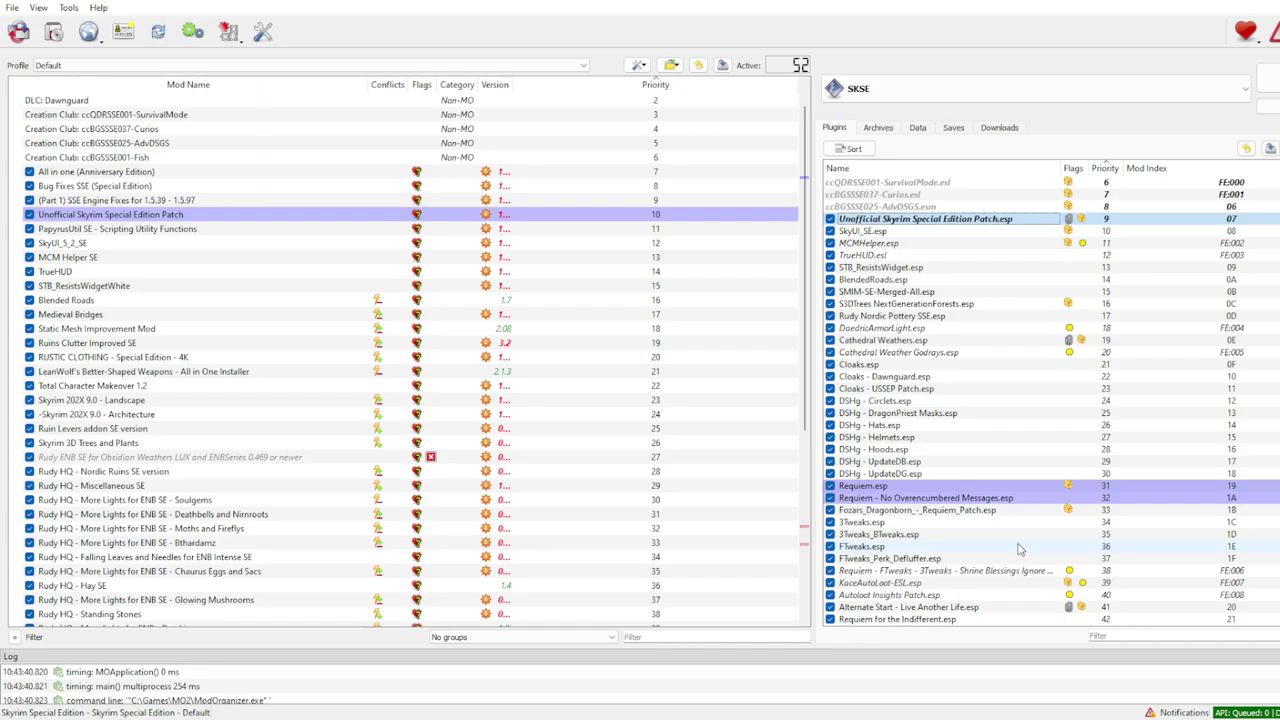
click(1010, 510)
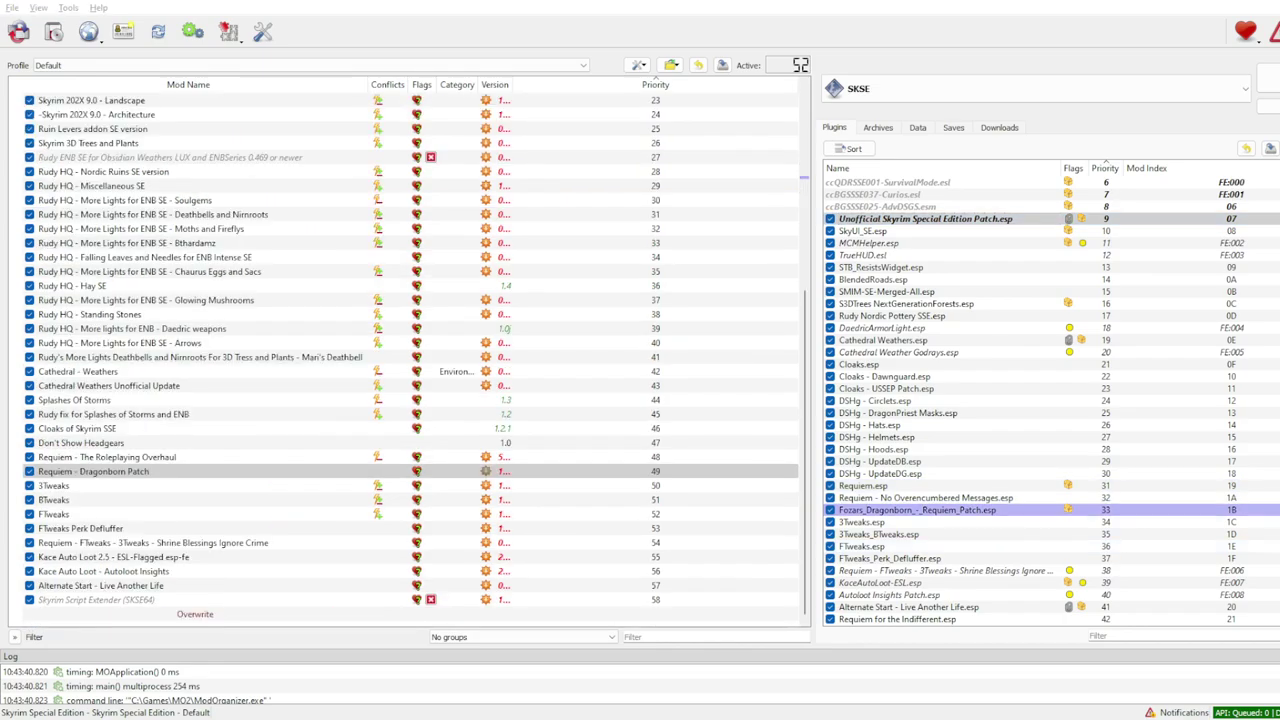